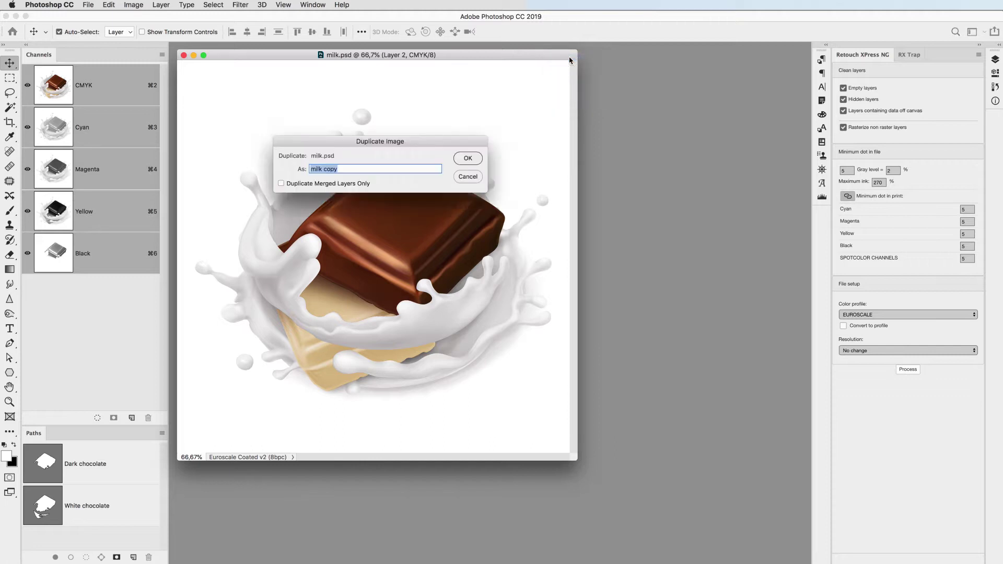
Step: Duplicate milk.psd as "milk copy" and arrange the original and the copy side by side
key("Return")
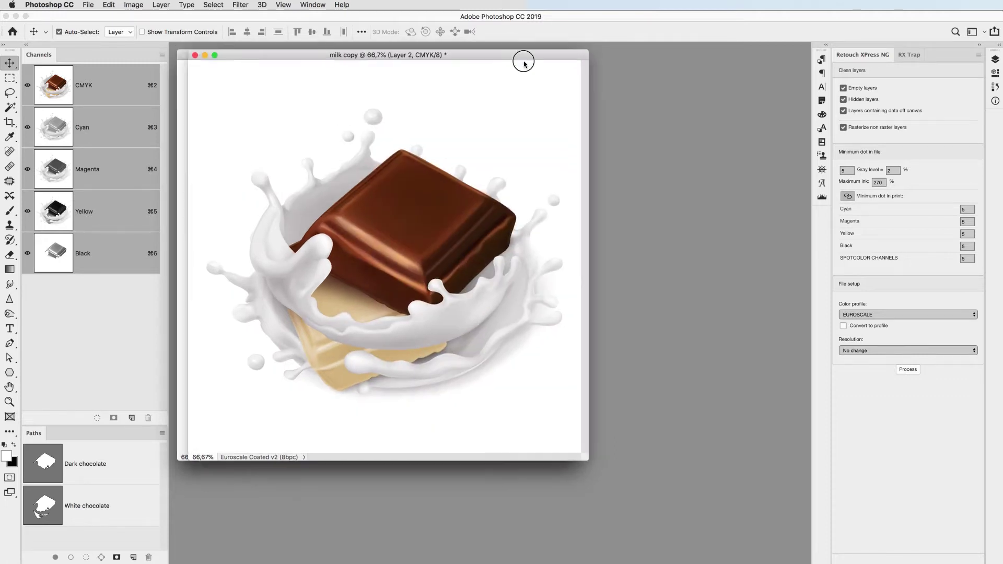
left_click_drag(497, 53, 652, 109)
left_click(301, 6)
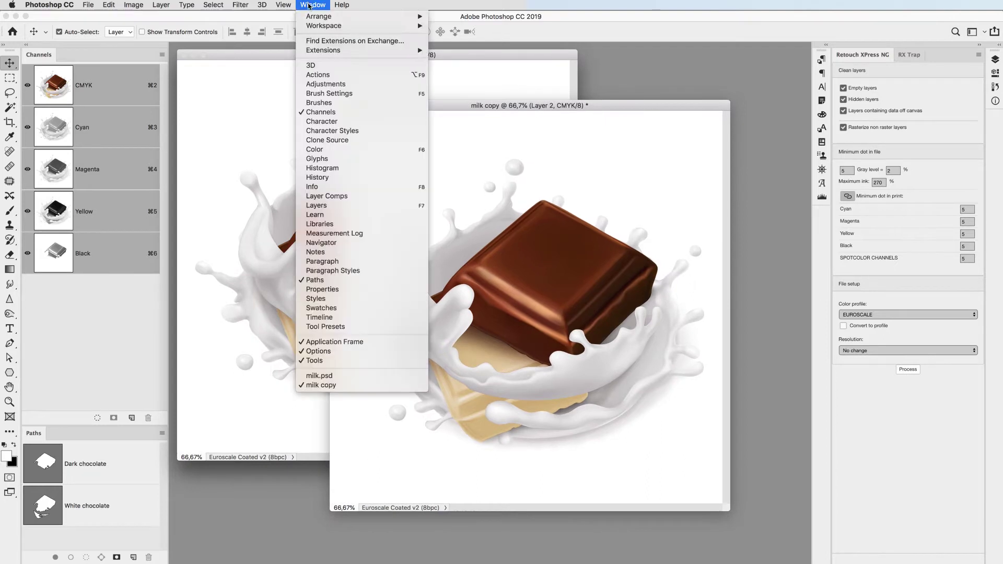
mouse_move(329, 19)
left_click(486, 48)
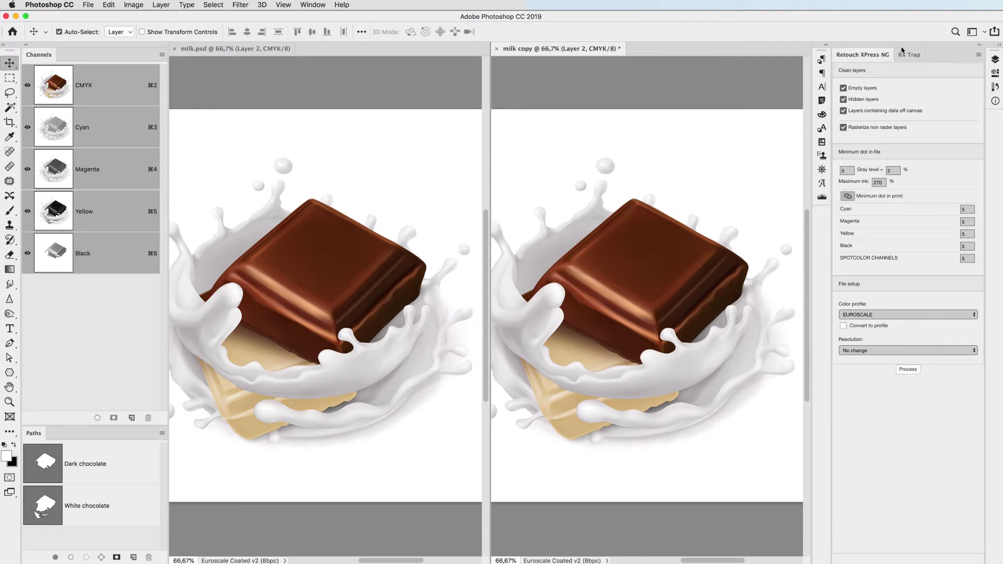
Step: Process milk copy with the current layer cleaning, minimum dot and EUROSCALE setup
left_click(910, 371)
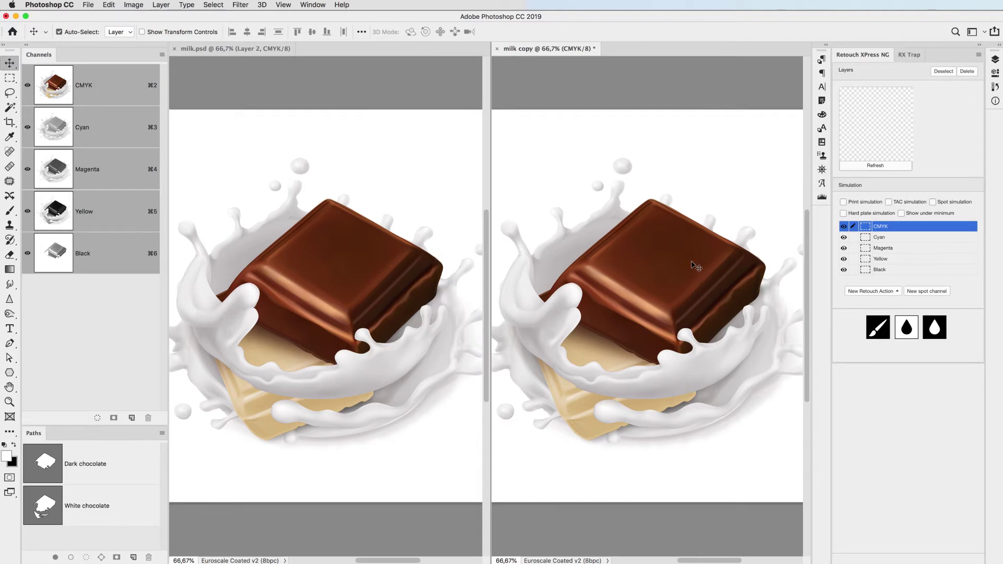
Step: Examine the copy's Cyan, Magenta, Yellow and Black channels individually, then return to the CMYK composite
left_click(891, 239)
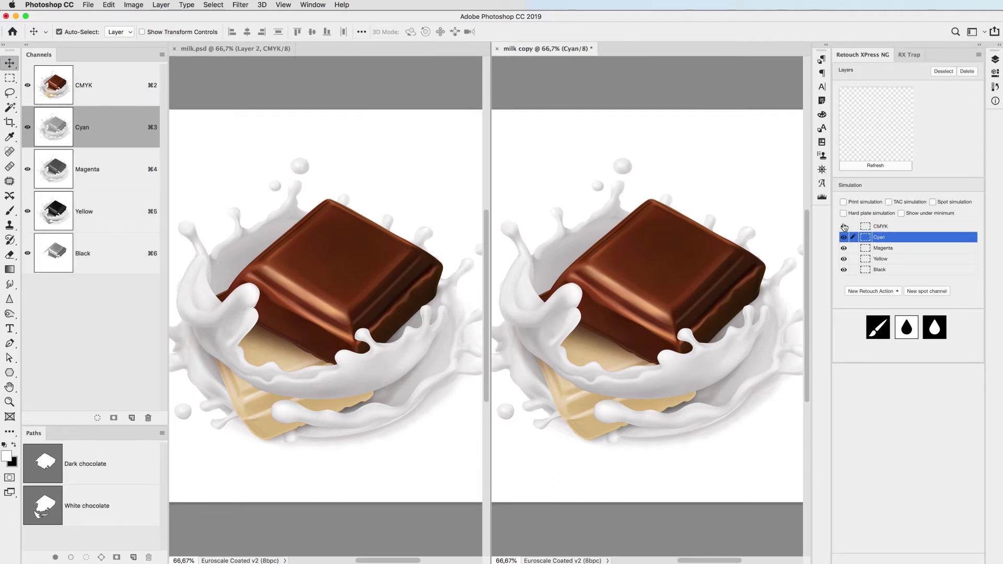
left_click(905, 250)
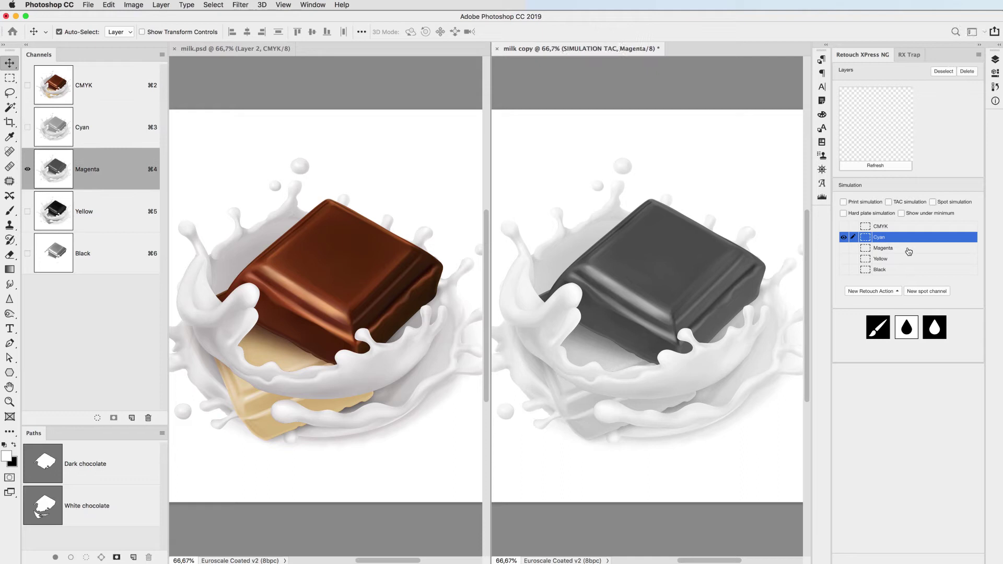
left_click(902, 261)
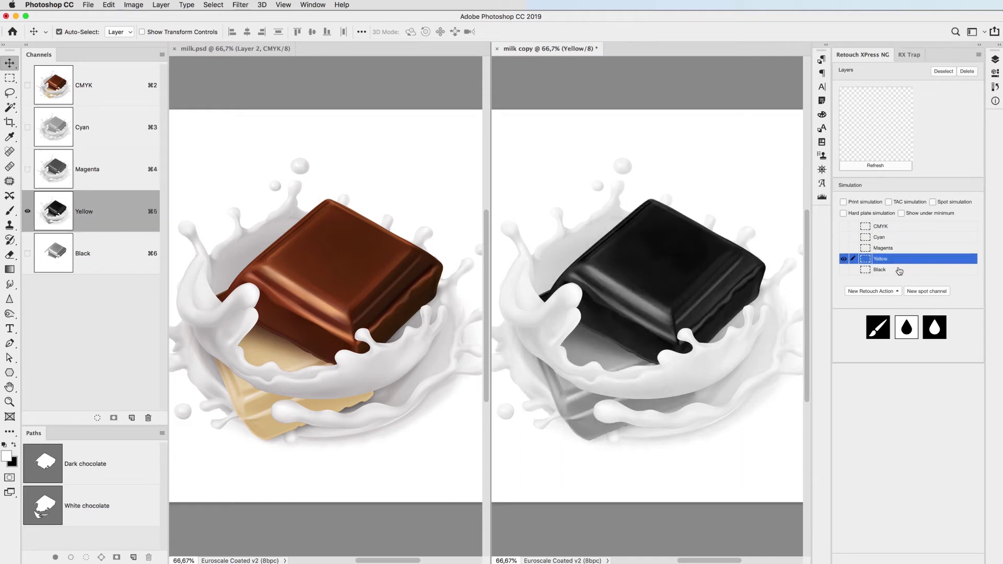
left_click(899, 270)
left_click(843, 226)
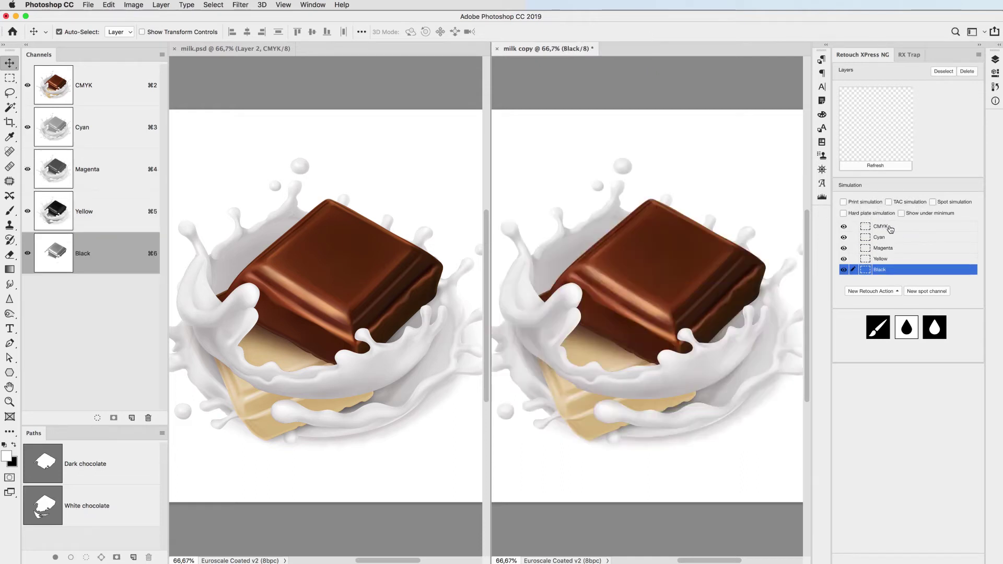
left_click(890, 228)
Step: Select the DUPLA CSOKI layer and load it as the working layer for retouching
left_click(995, 59)
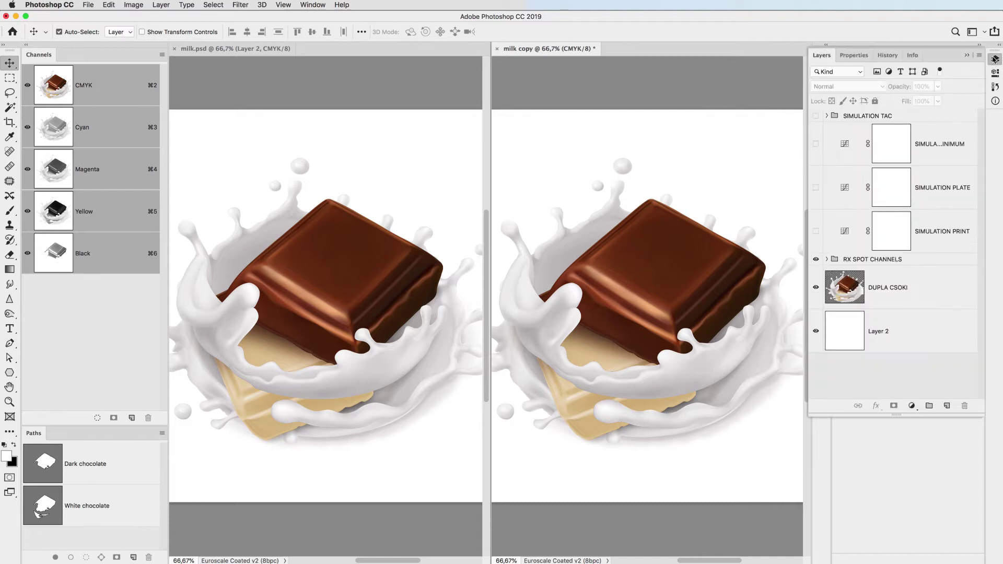
left_click(898, 285)
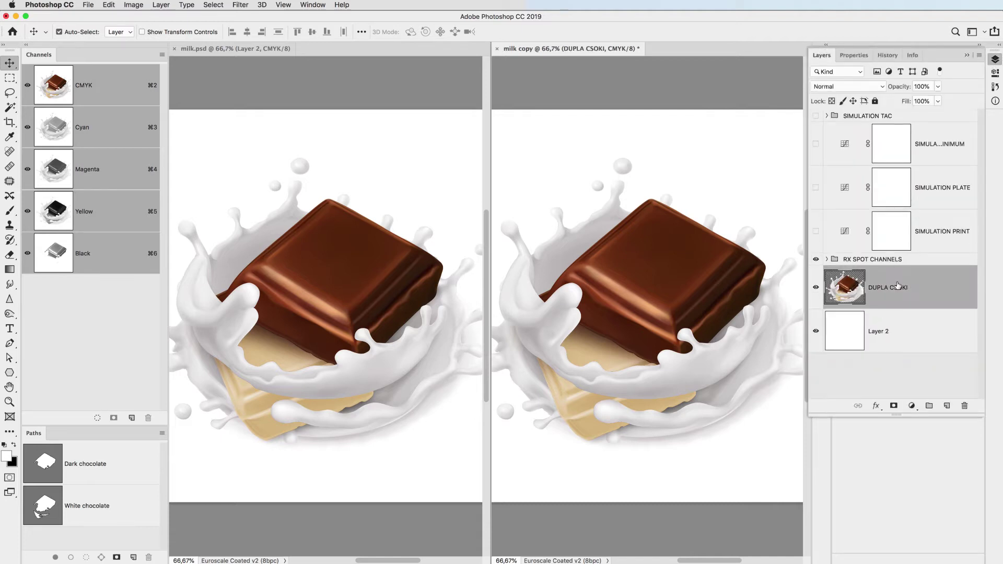
left_click(829, 58)
left_click(943, 72)
left_click(946, 72)
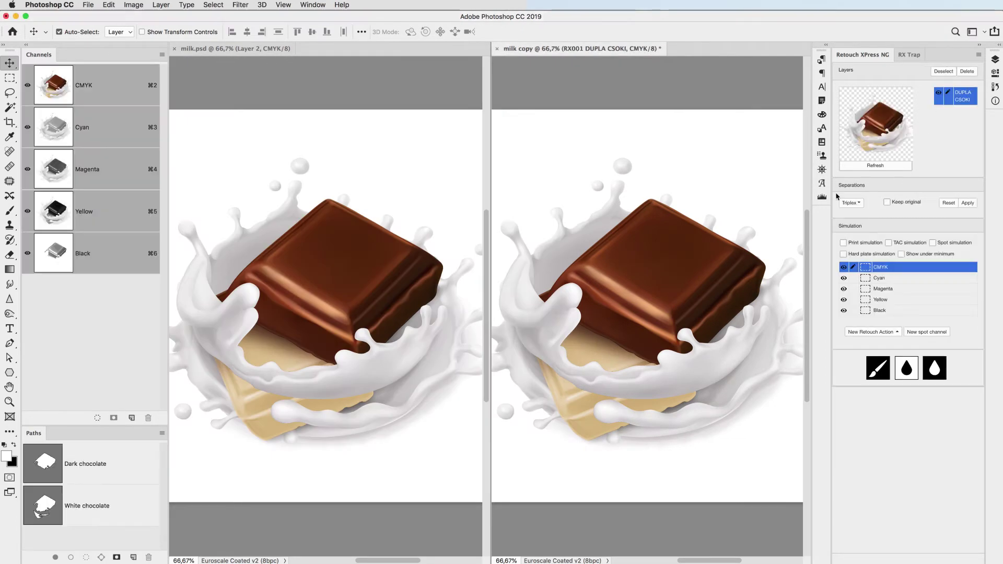
Step: Reseparate the DUPLA CSOKI layer with the Triplex separation, without keeping the original
left_click(860, 202)
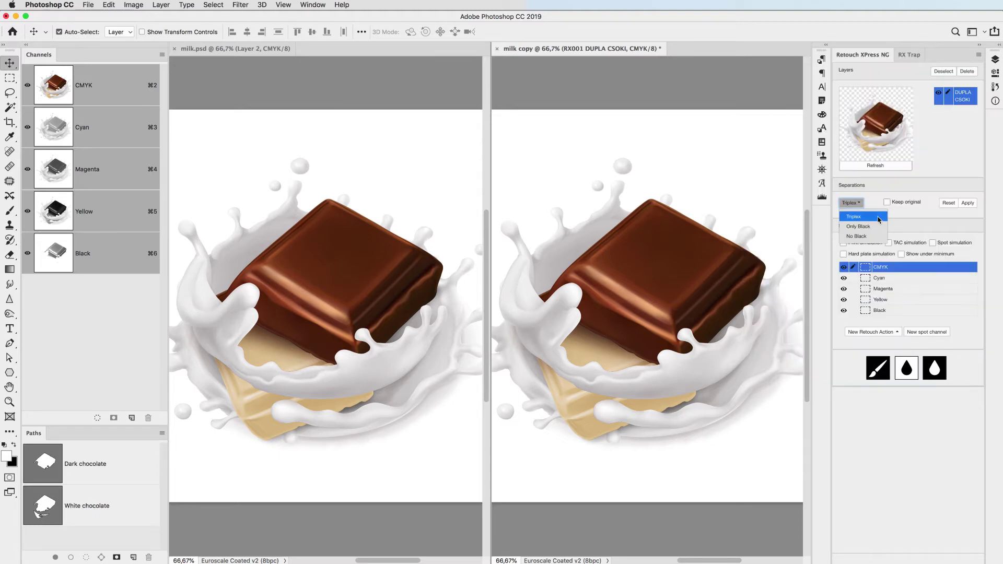
left_click(879, 220)
left_click(969, 205)
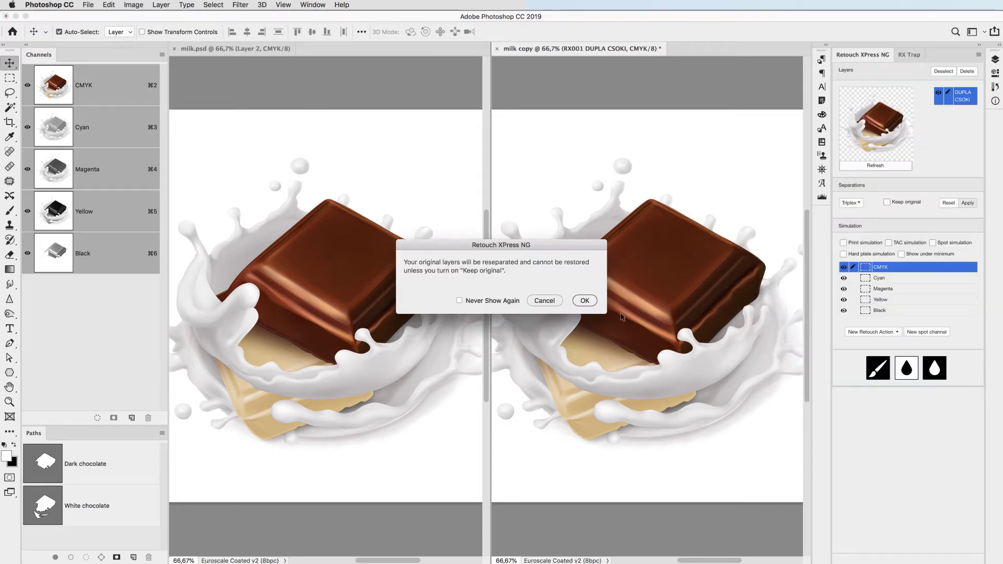
left_click(591, 300)
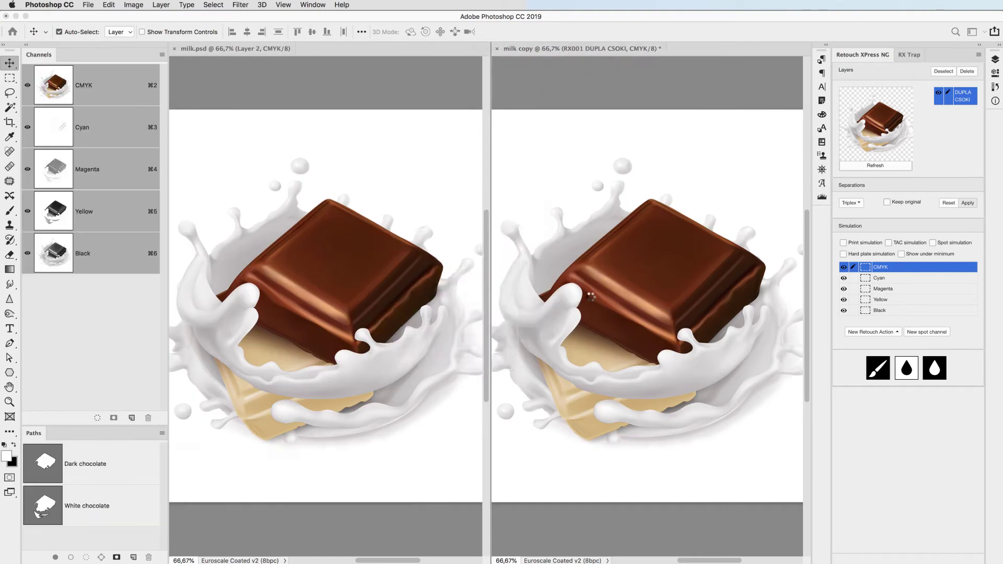
Step: Examine each CMYK channel of the Triplex-separated image, then return to the CMYK composite
left_click(891, 277)
left_click(843, 267)
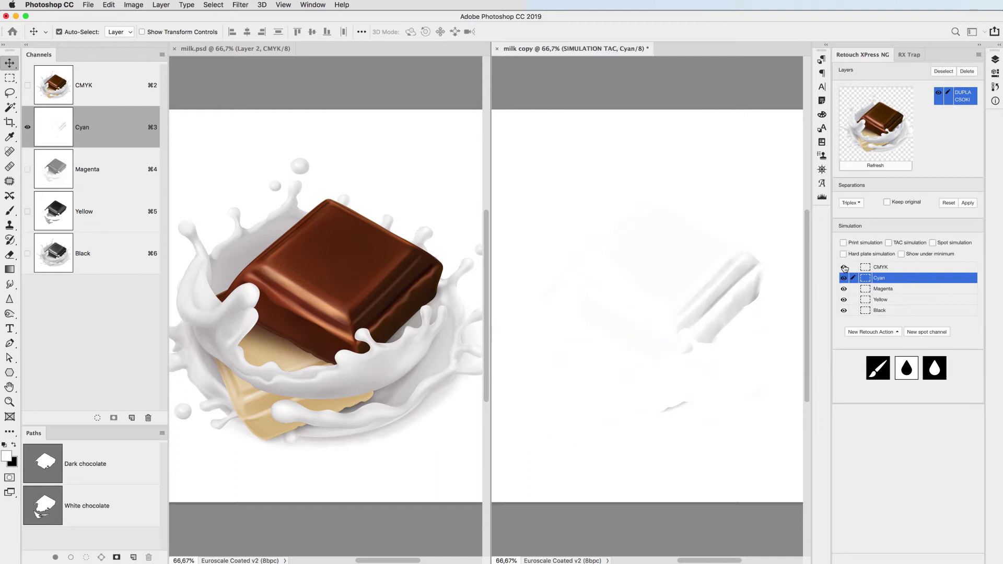
left_click(907, 291)
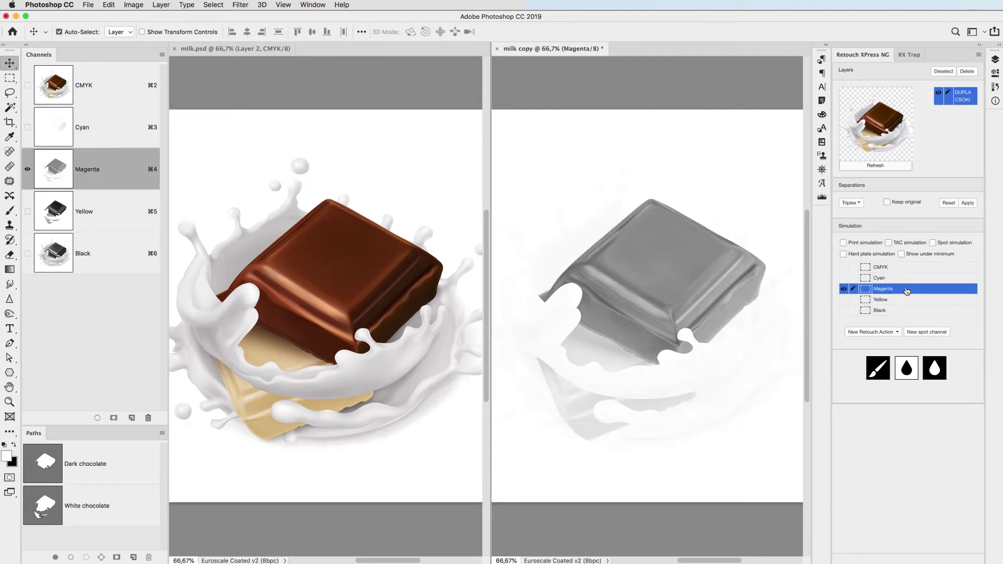
left_click(905, 301)
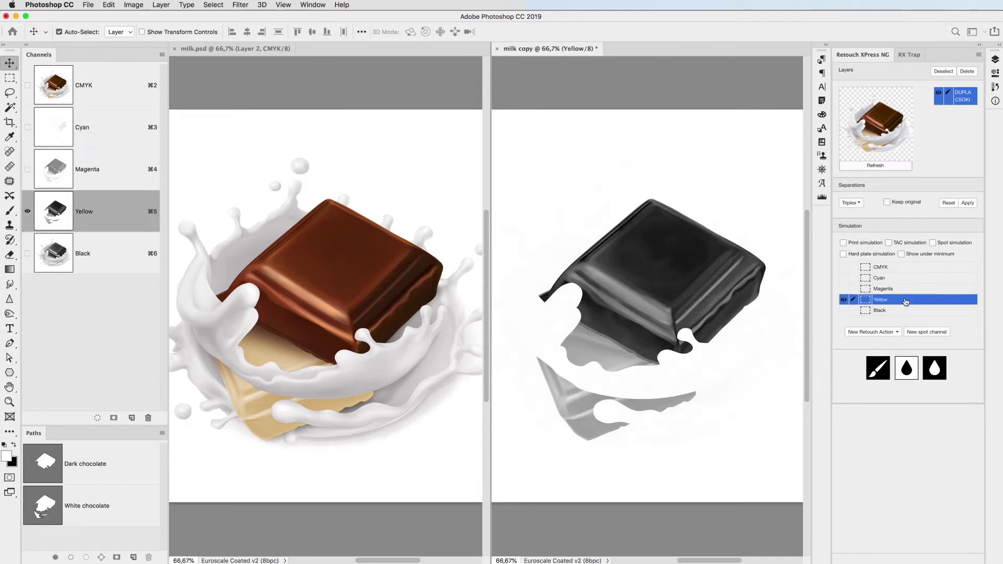
left_click(903, 311)
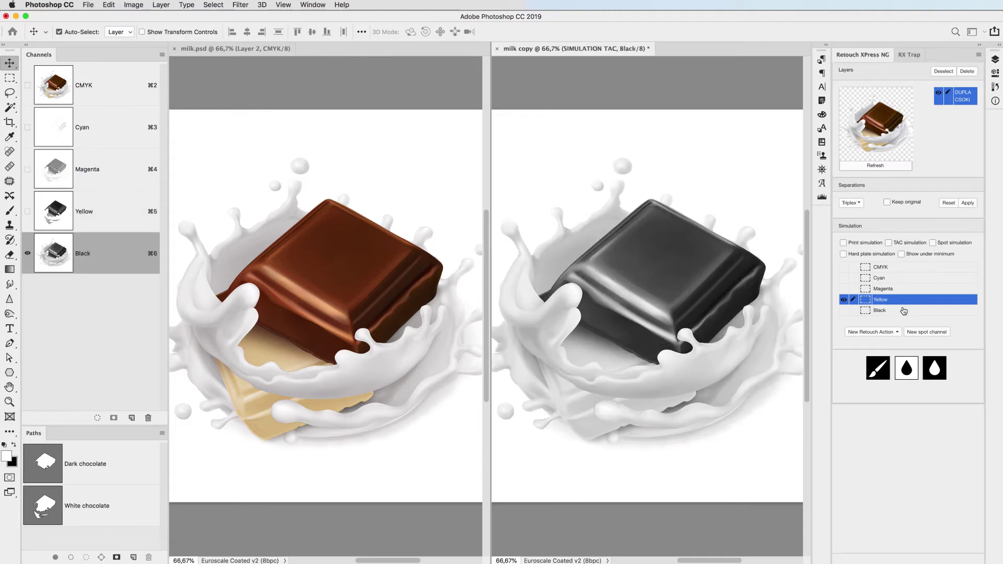
left_click(843, 266)
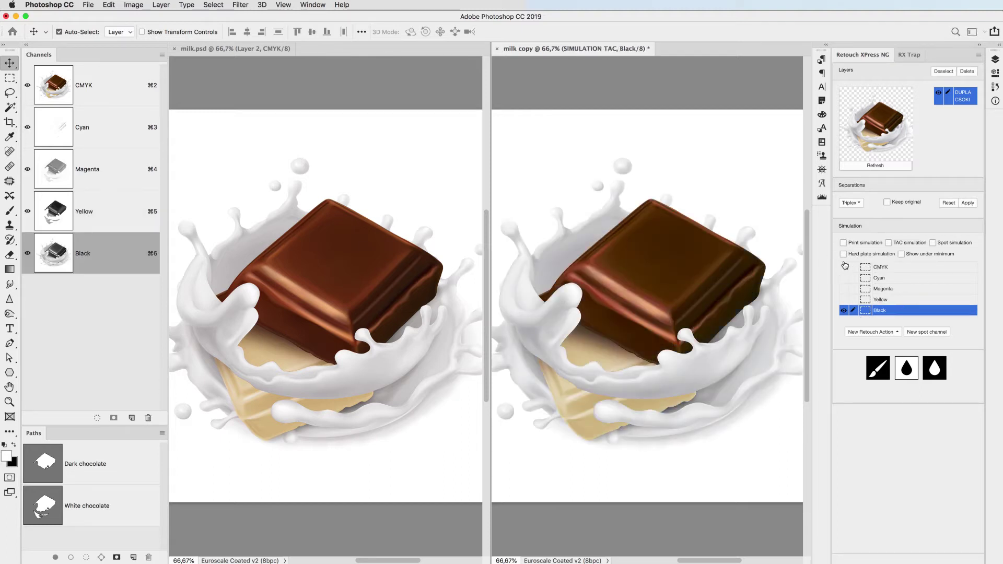
left_click(889, 268)
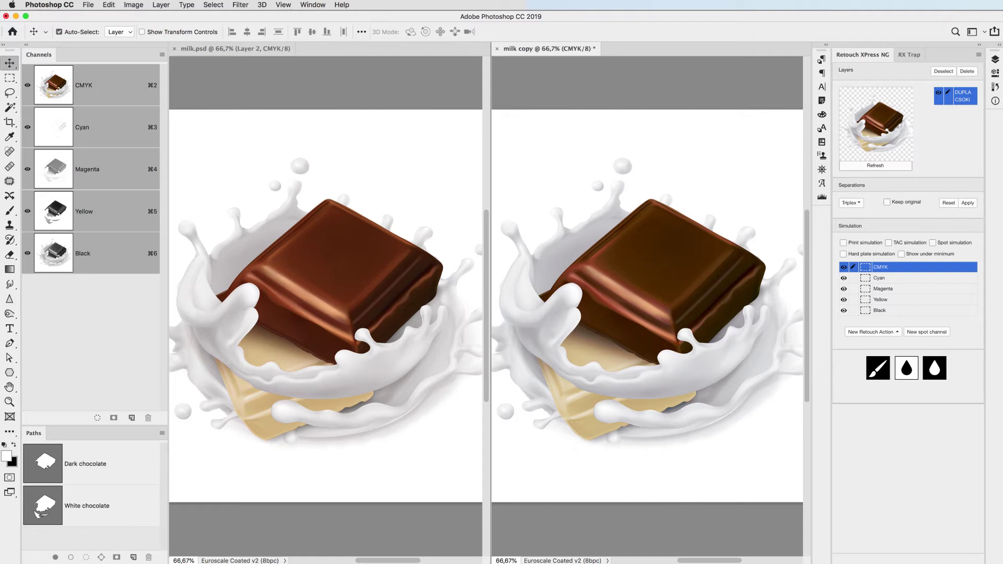
Step: Create a PANTONE 485 C spot channel generated from Black, limited to the Dark chocolate path selection
left_click(44, 462, "super")
left_click(939, 334)
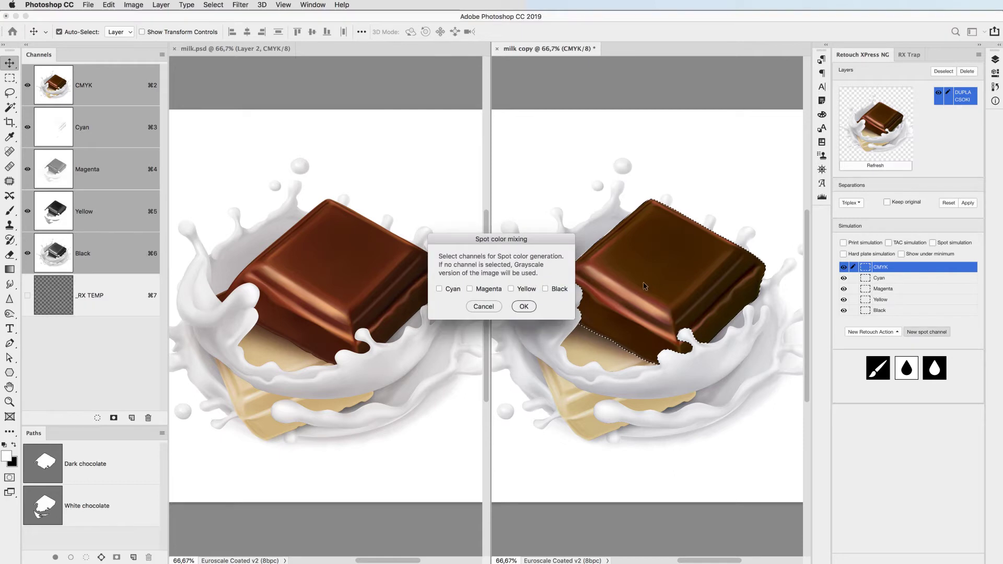
left_click(557, 289)
left_click(524, 307)
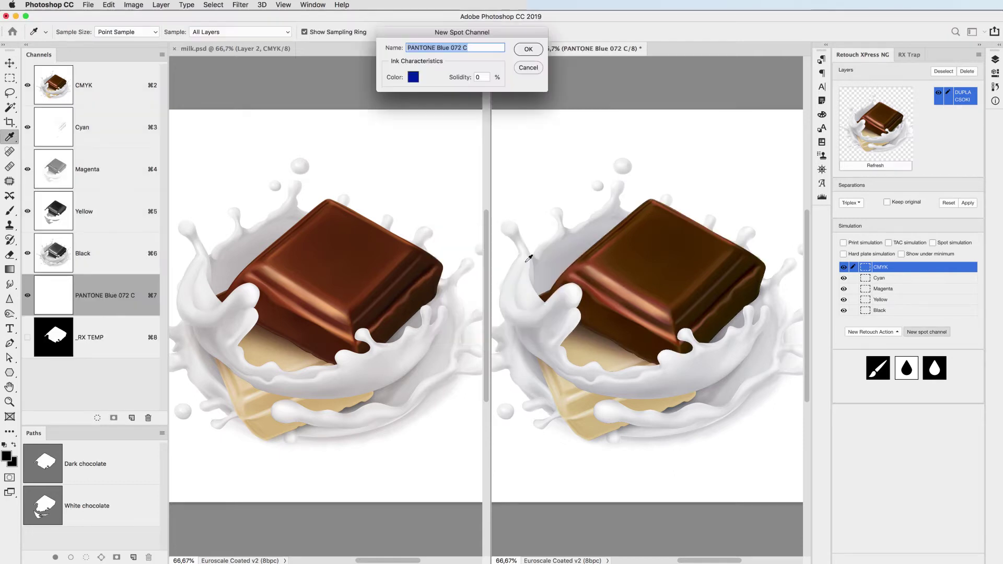
left_click(413, 78)
type("485")
key("Return")
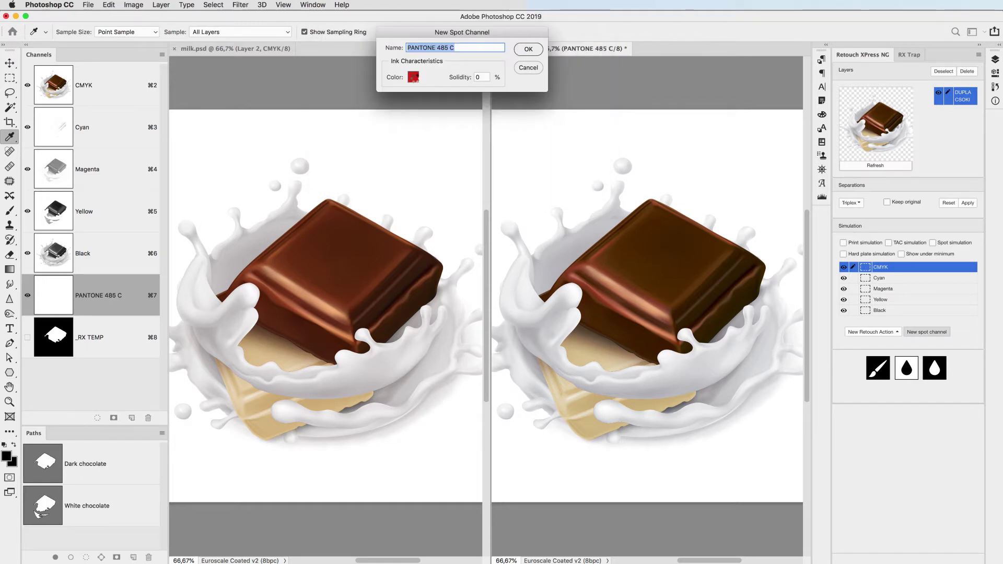
key("Return")
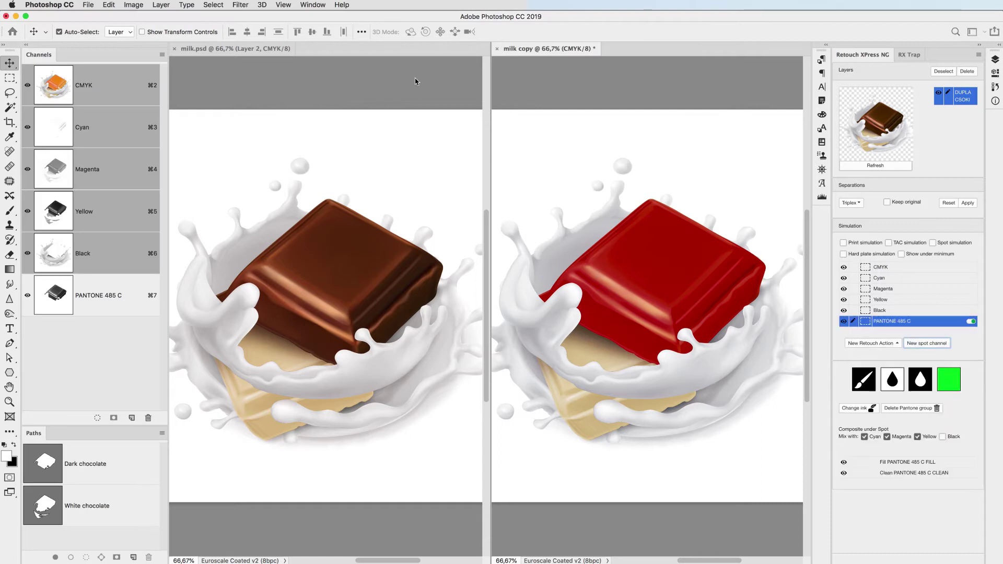
Step: Remove Cyan, Magenta and Yellow from the composite mix under the PANTONE 485 C spot
left_click(865, 436)
left_click(887, 437)
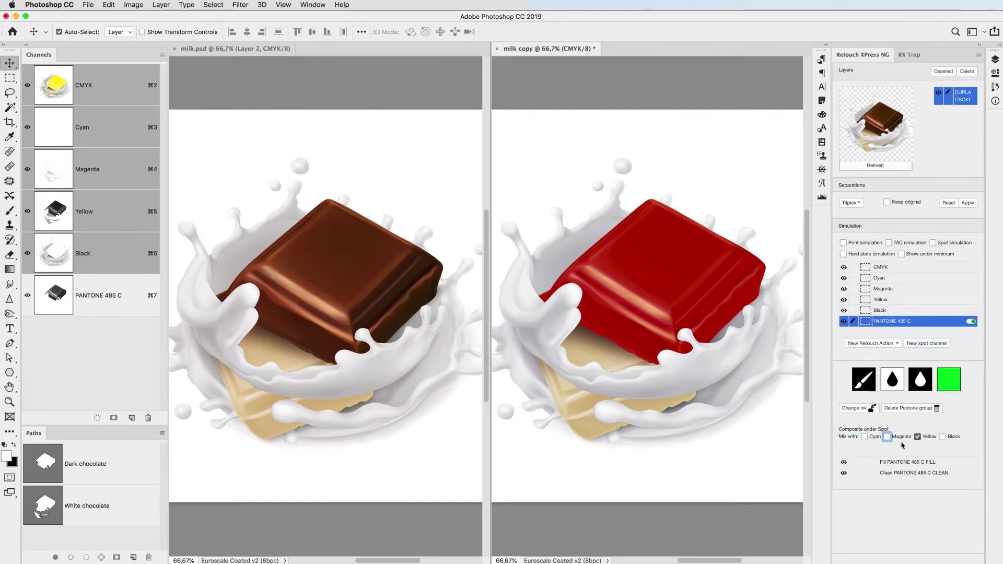
left_click(917, 437)
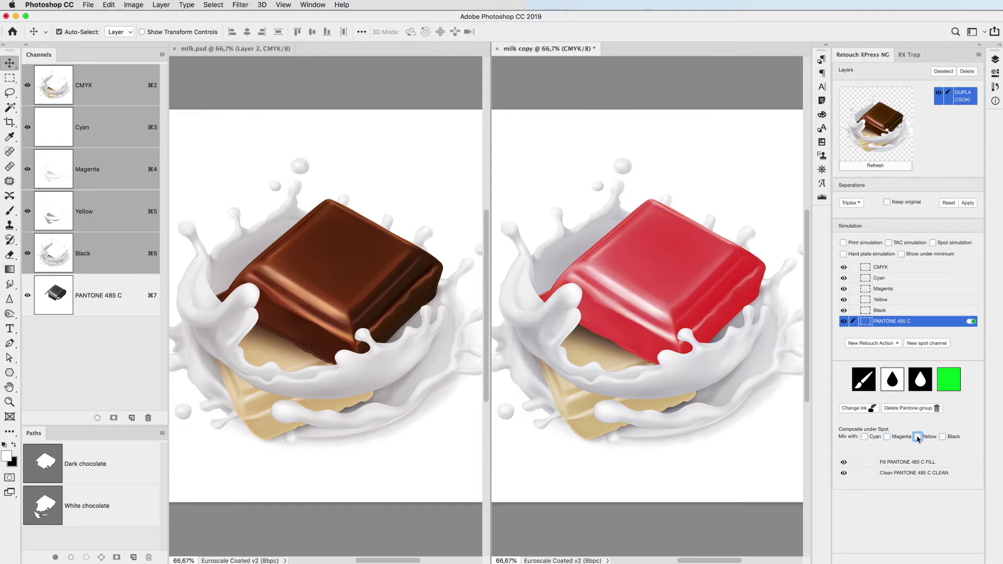
Step: Compare the image with the PANTONE 485 C channel hidden and its retouch switched off and on, then show the channel again
left_click(844, 322)
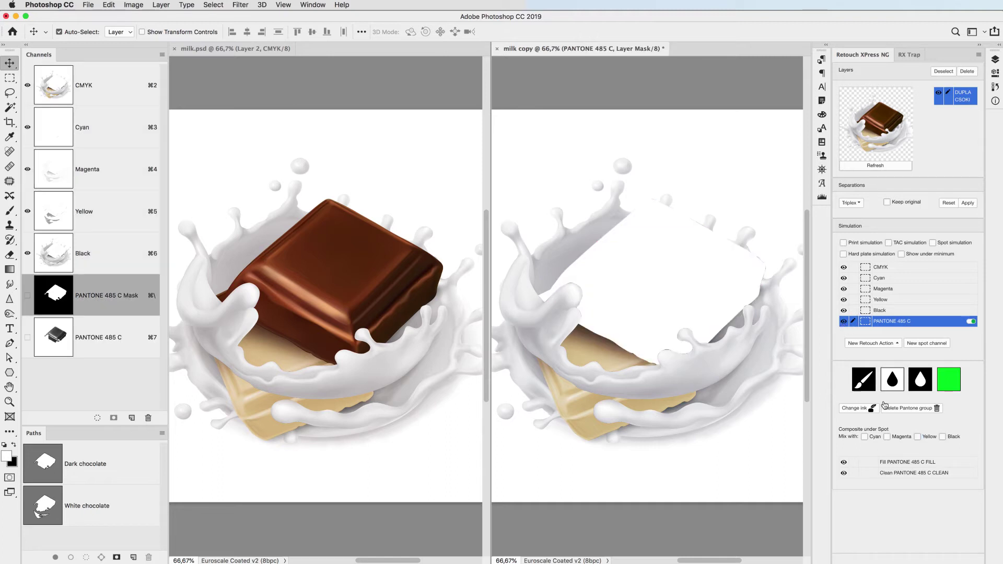
left_click(971, 322)
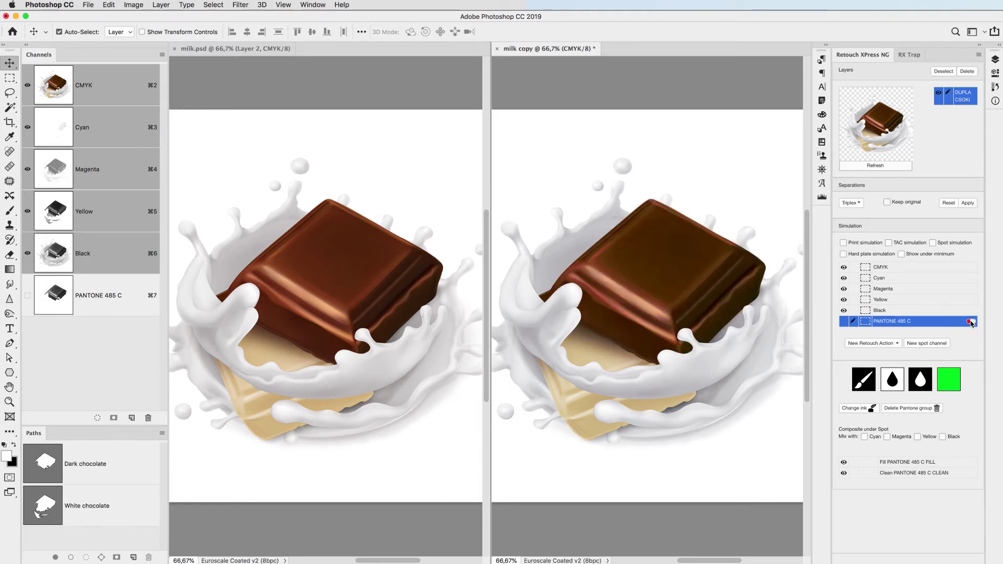
left_click(971, 322)
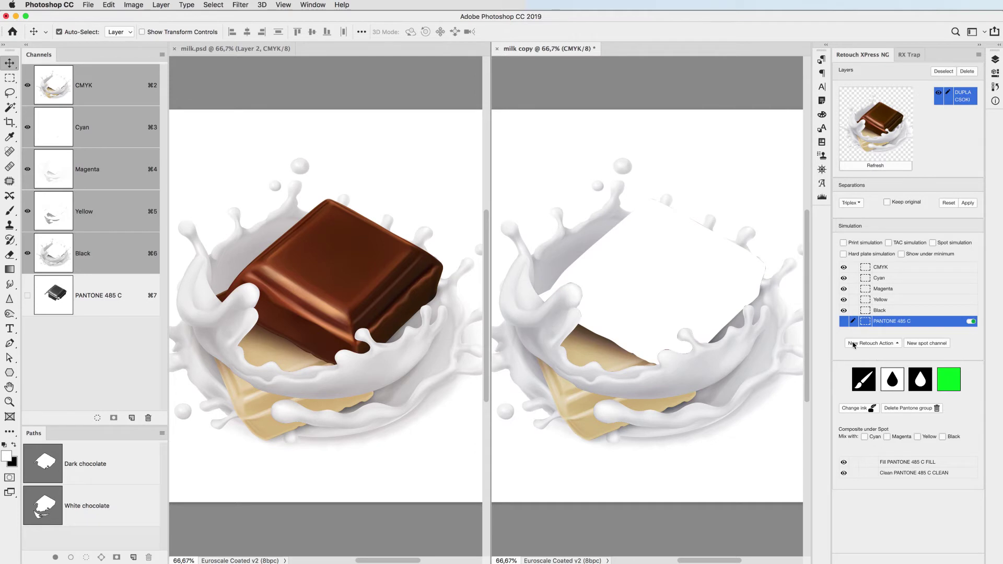
left_click(843, 322)
Step: Mix Magenta, Yellow and Black back in under the PANTONE 485 C spot
left_click(887, 437)
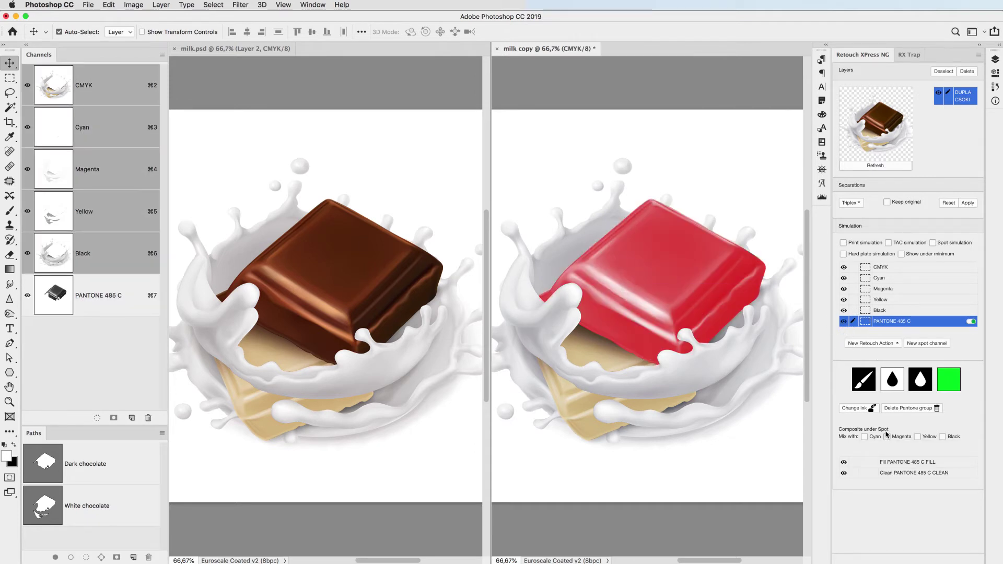
left_click(917, 437)
left_click(943, 436)
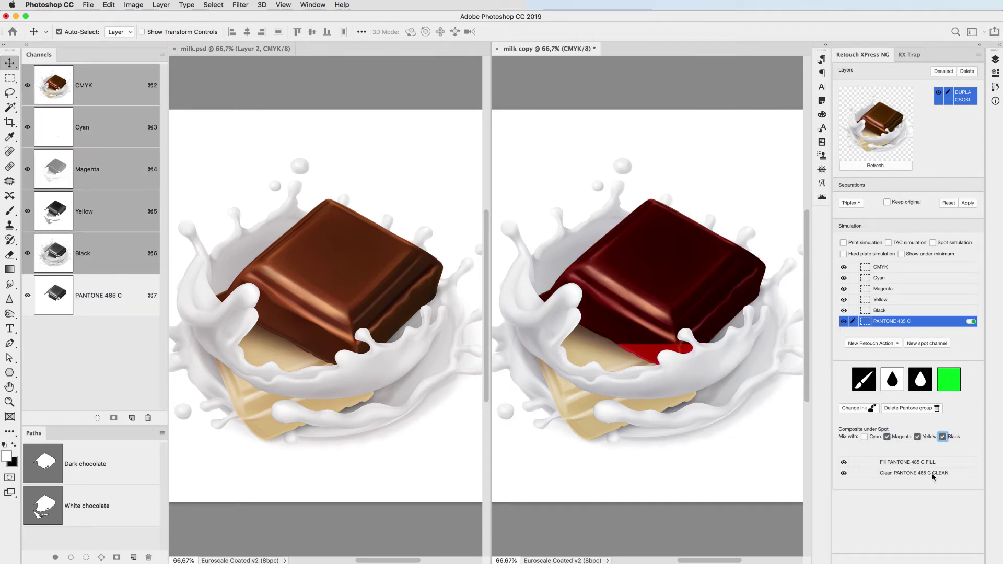
Step: Create a PANTONE 124 C spot channel generated from Yellow, limited to the White chocolate path selection
left_click(45, 509, "super")
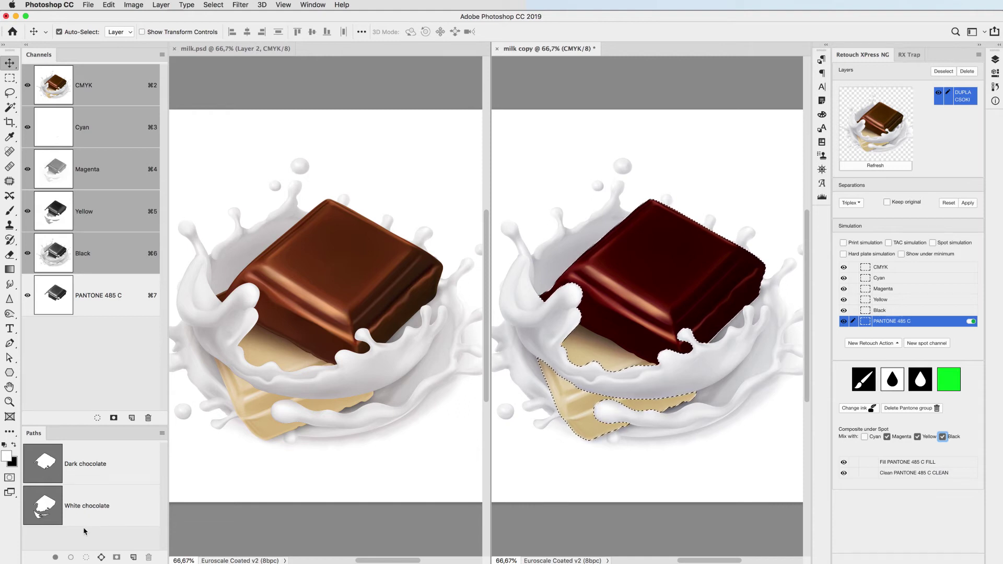
left_click(938, 344)
left_click(523, 306)
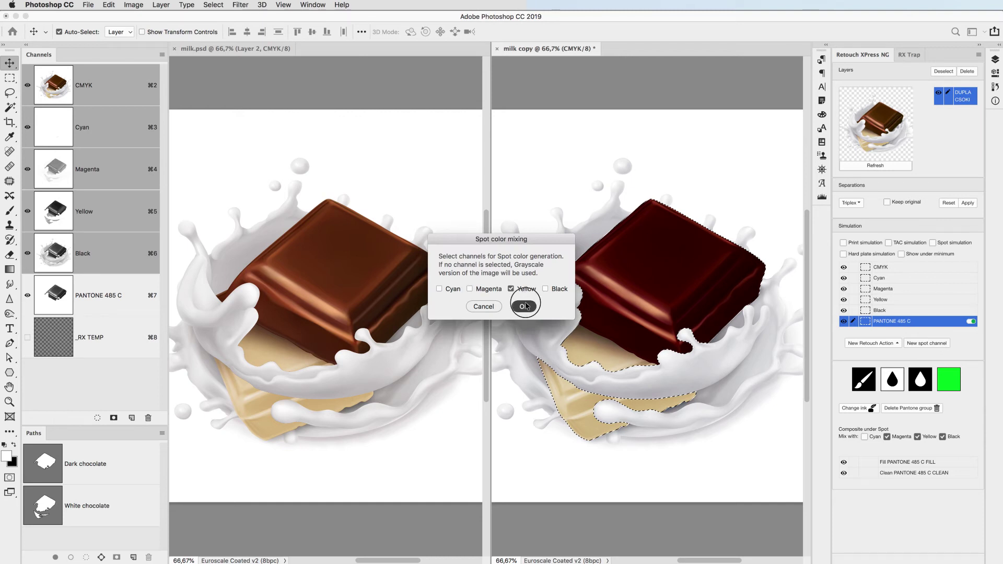
left_click(414, 78)
type("124")
key("Return")
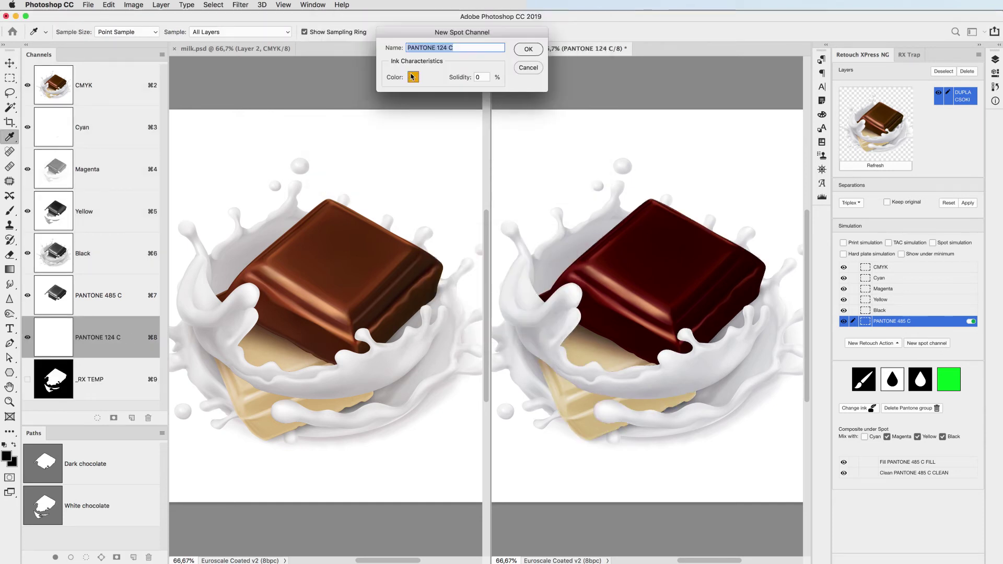
key("Return")
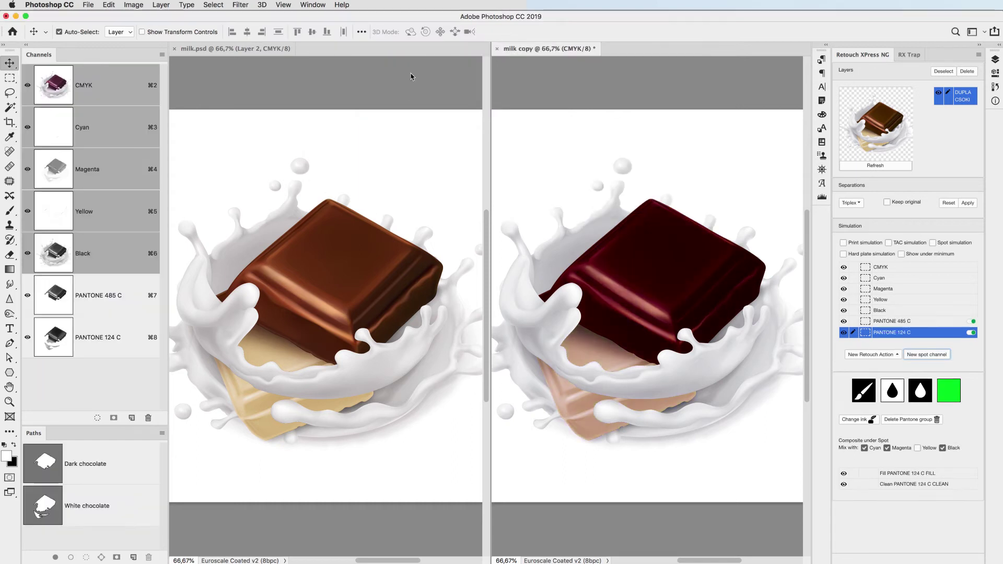
Step: Leave only Black in the composite mix under the PANTONE 124 C spot, checking the image with that channel hidden and shown
left_click(877, 449)
left_click(943, 448)
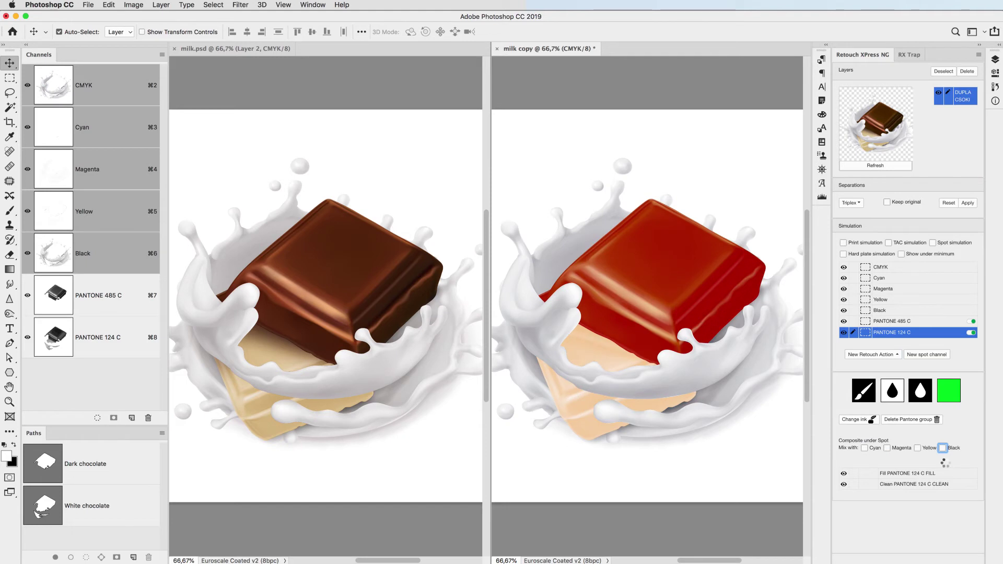
left_click(843, 334)
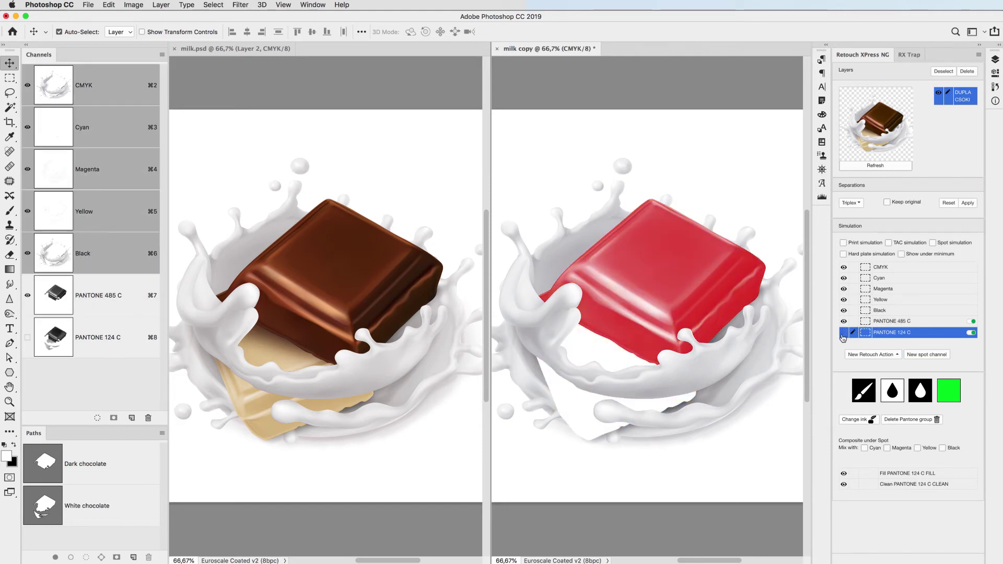
left_click(843, 334)
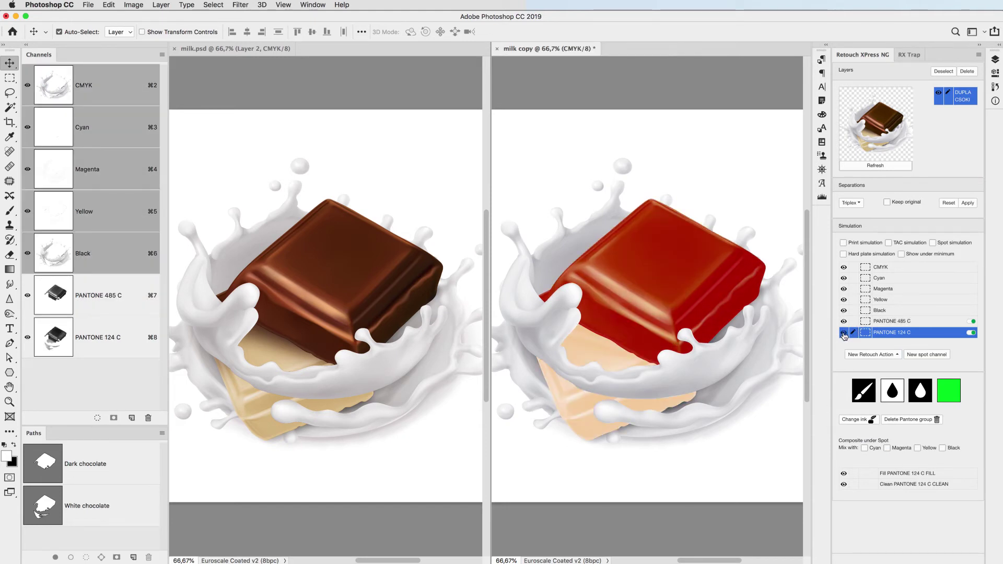
left_click(943, 449)
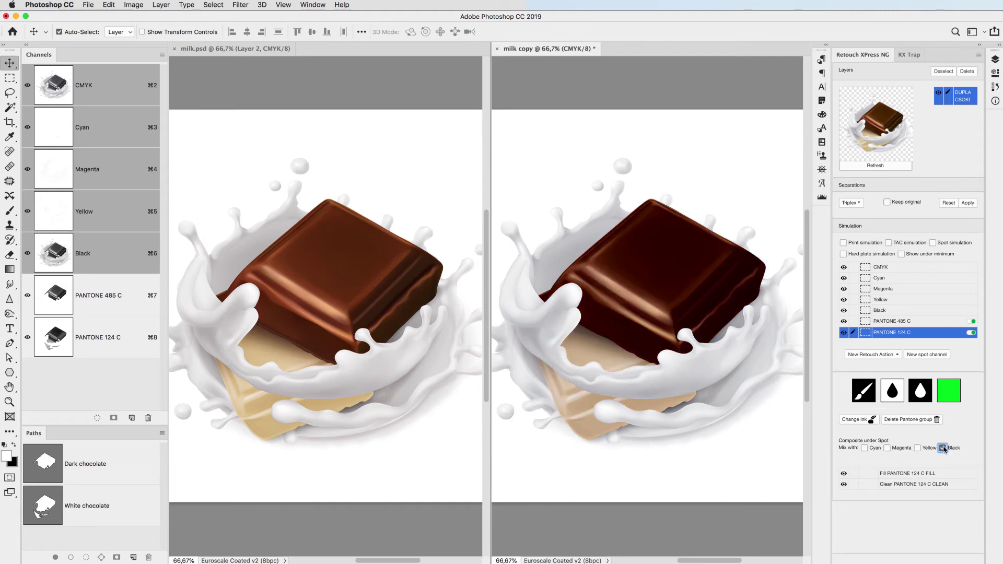
Step: Create a PANTONE 430 C spot channel generated from Black
left_click(931, 353)
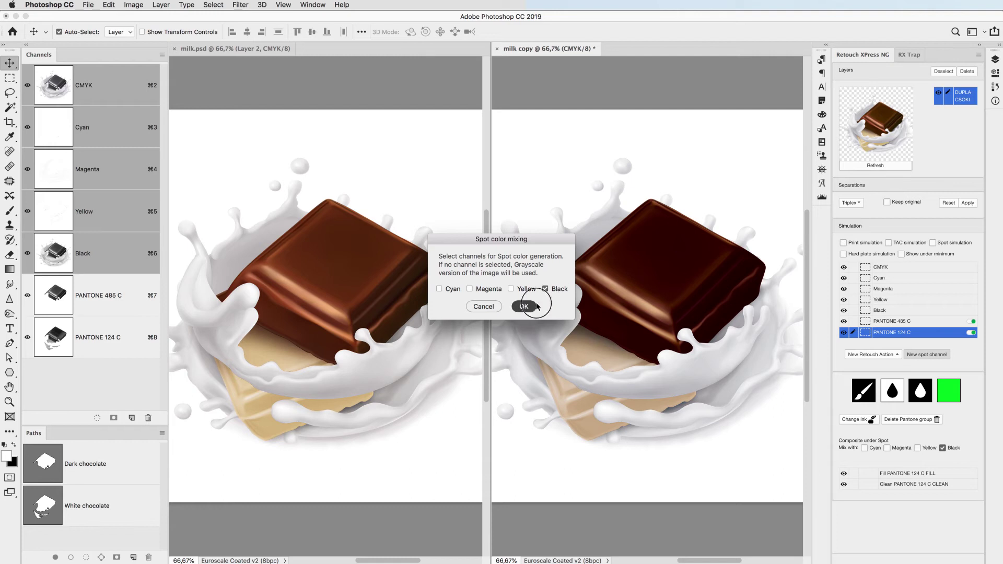
left_click(536, 307)
left_click(414, 77)
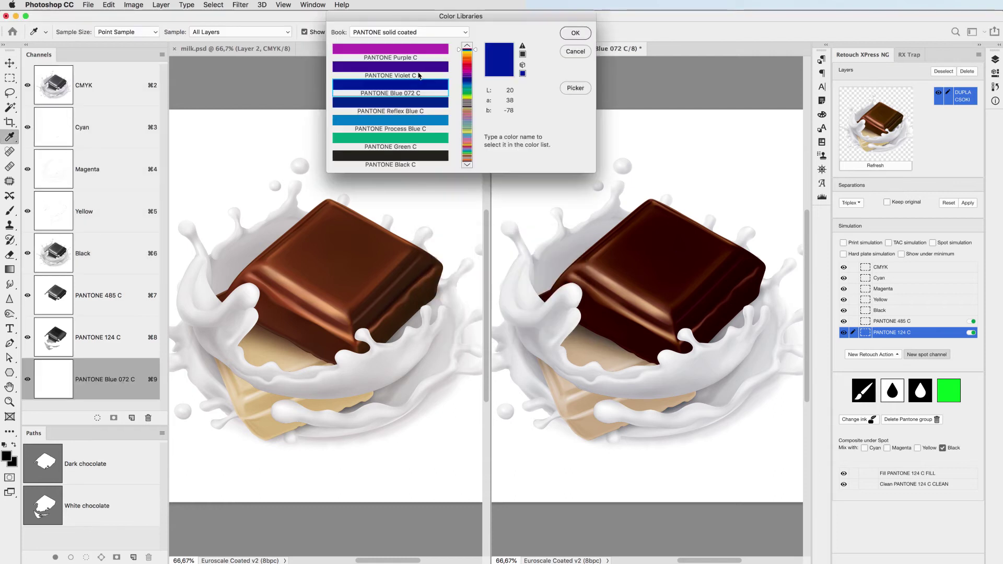
type("430")
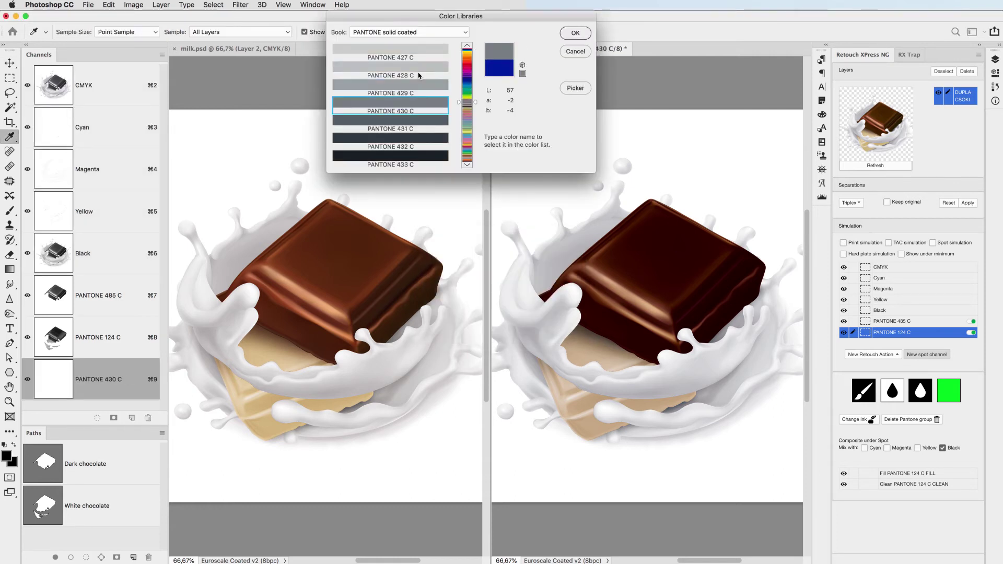
key("Return")
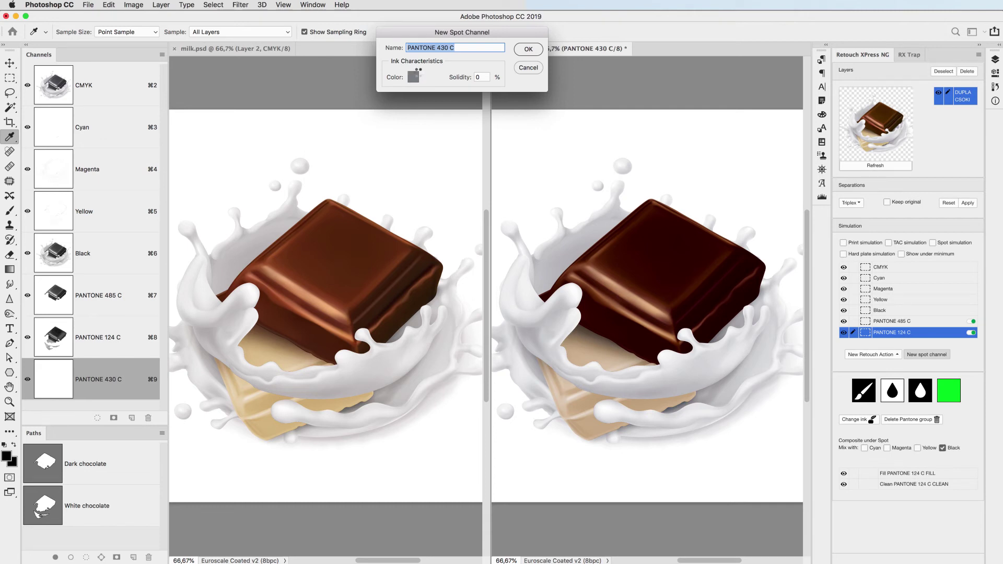
key("Return")
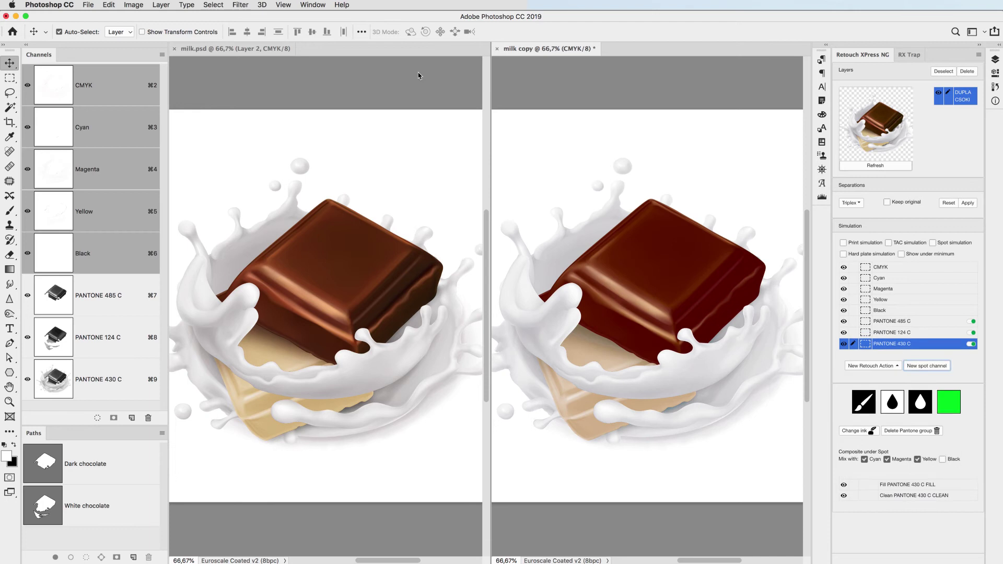
Step: Remove Cyan, Magenta and Yellow from the composite mix under the PANTONE 430 C spot
left_click(865, 459)
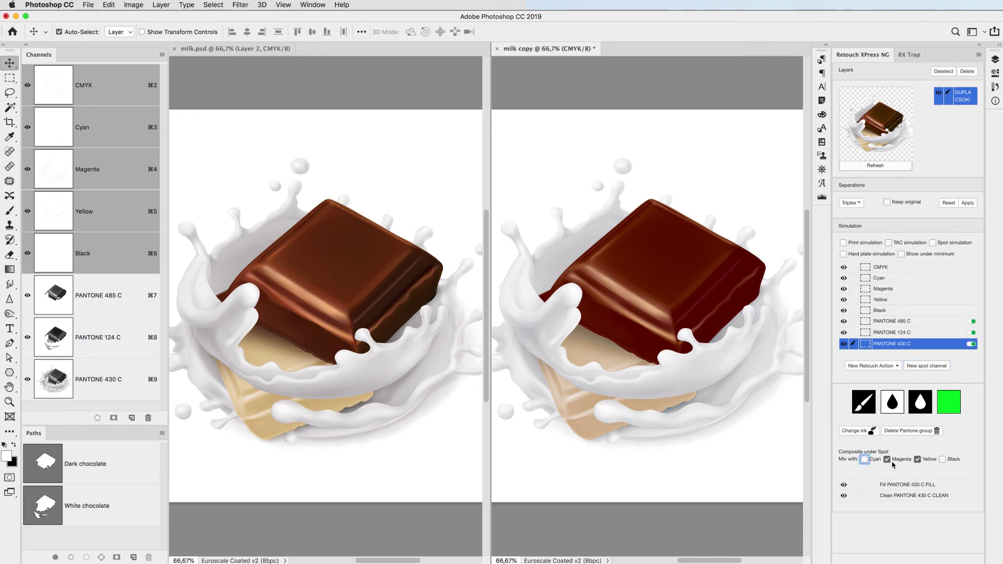
left_click(909, 461)
left_click(917, 459)
Step: Compare the image with CMYK and the PANTONE 485 C, 124 C and 430 C channels hidden in turn, then leave all channels shown
left_click(843, 268)
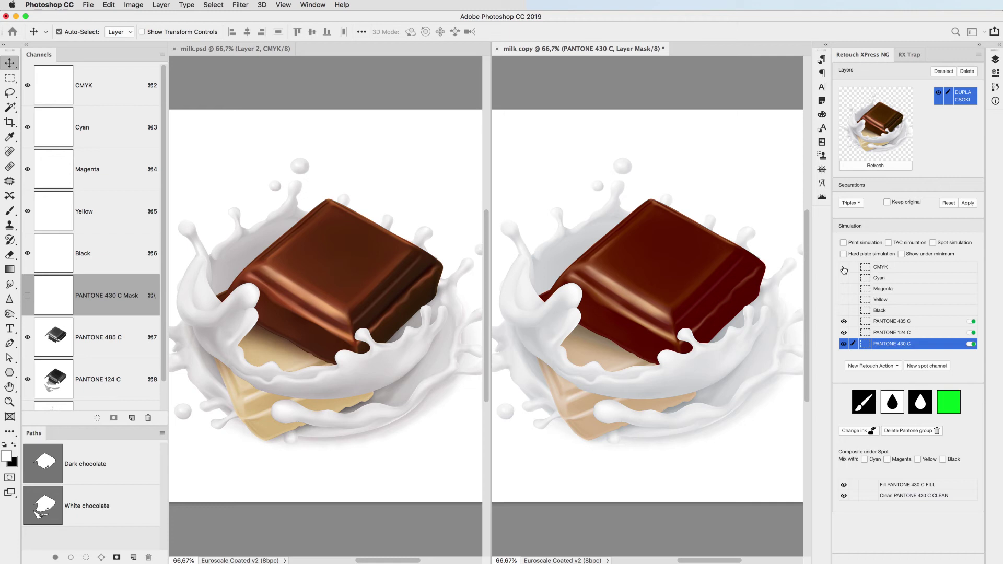
left_click(844, 267)
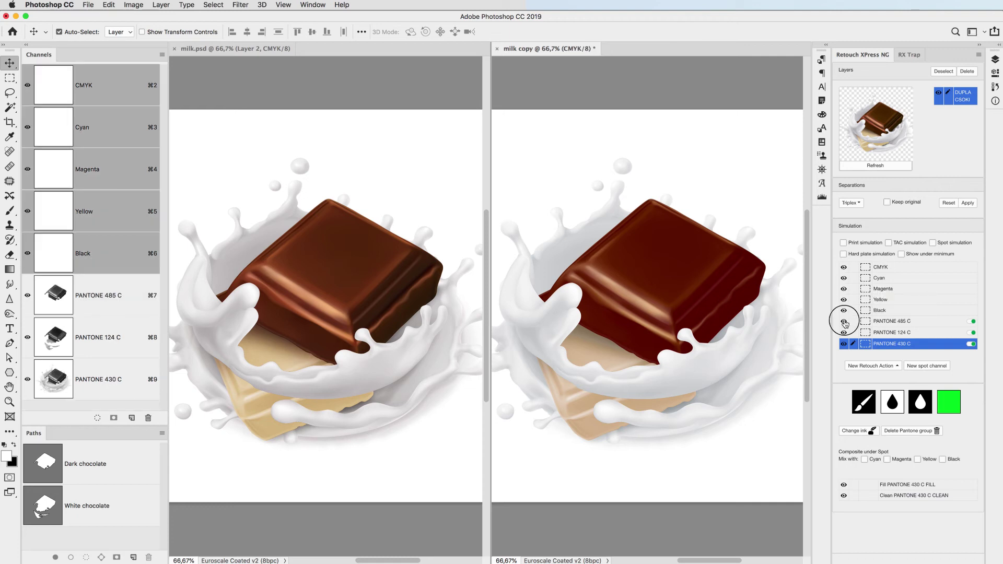
left_click(844, 321)
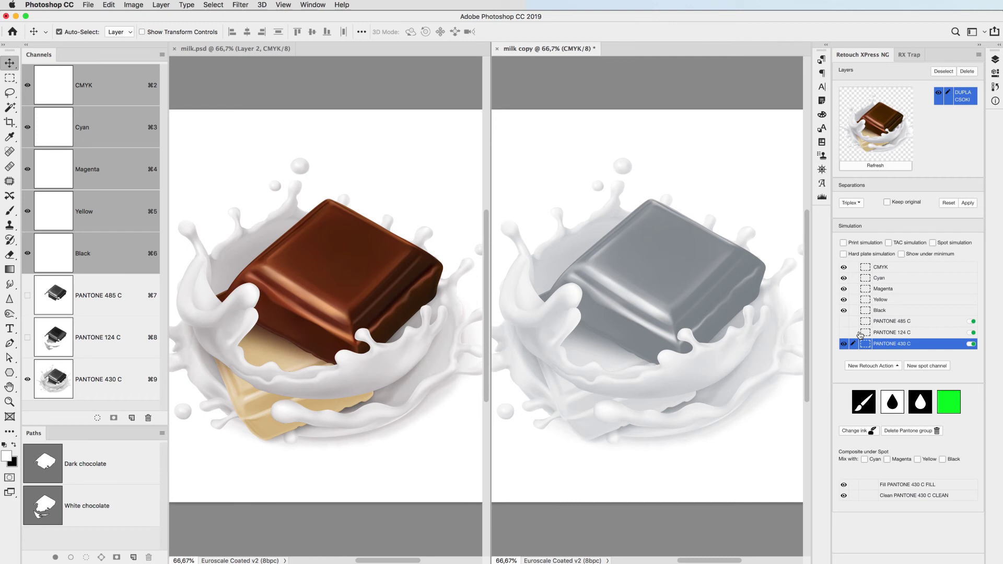
left_click(843, 332)
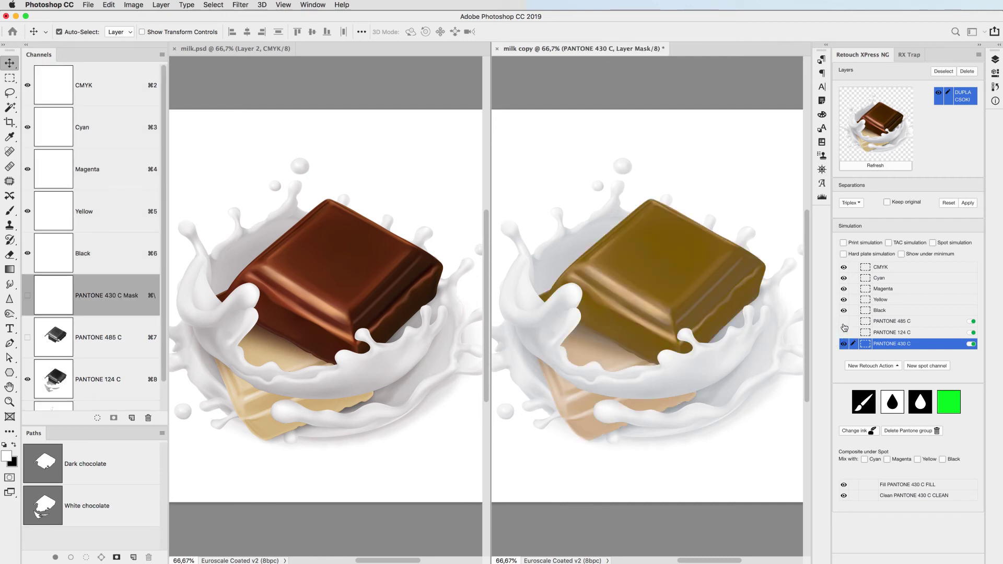
left_click(844, 321)
left_click(844, 344)
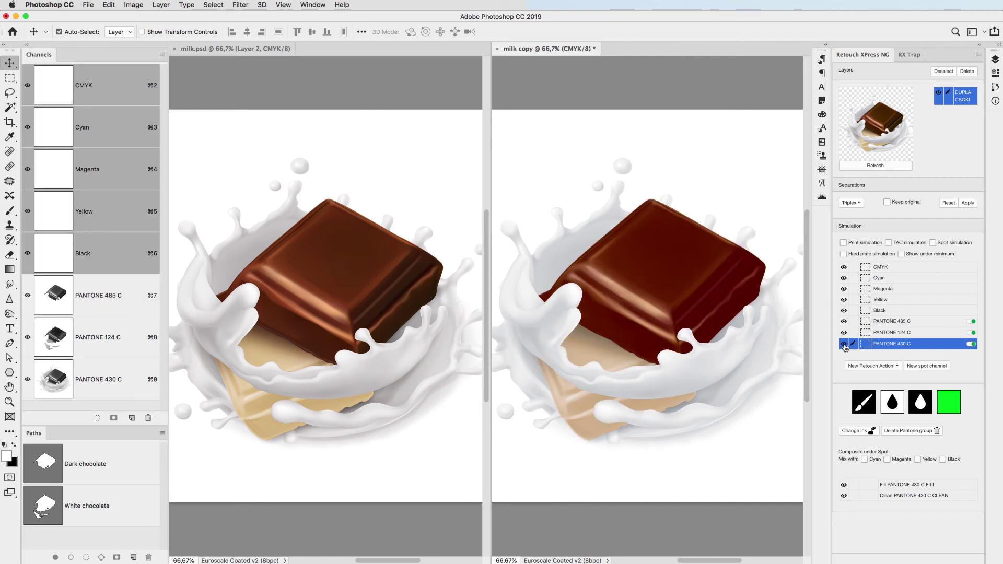
left_click(844, 333)
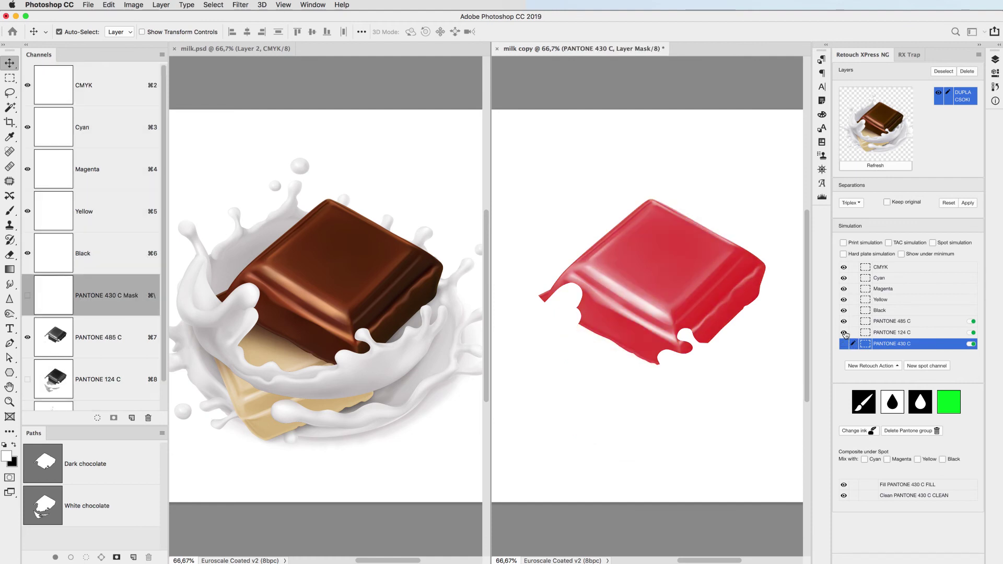
left_click(844, 333)
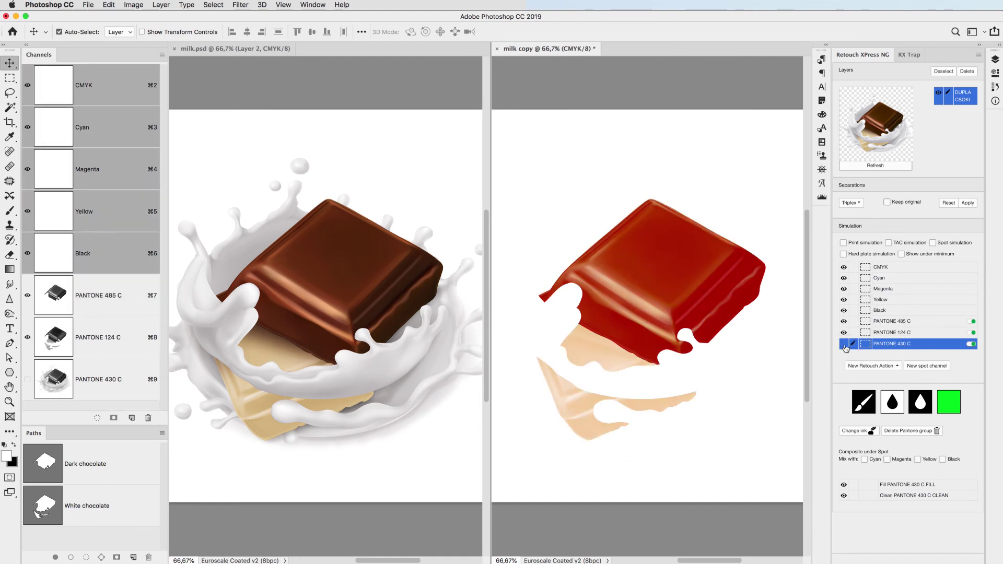
left_click(844, 343)
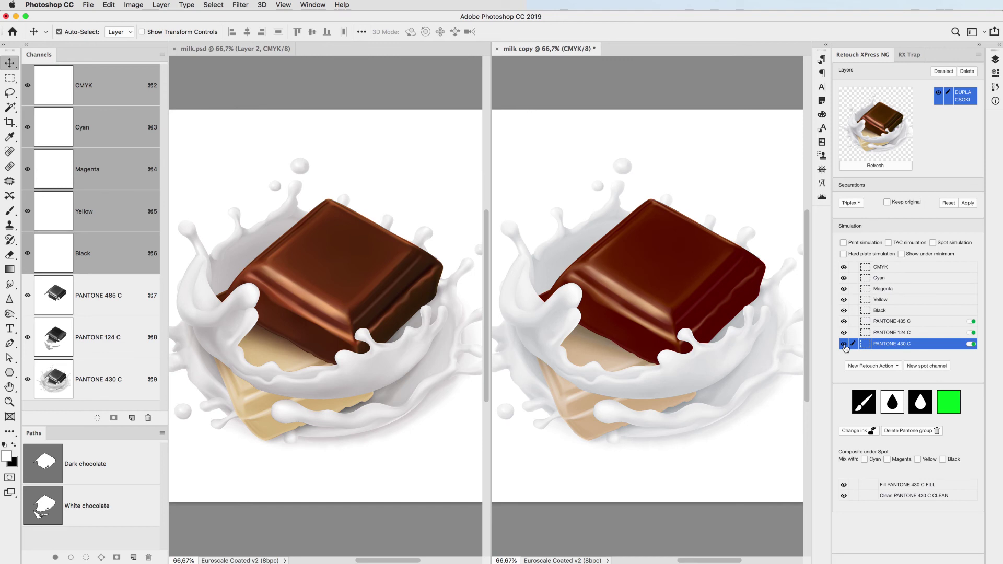
Step: Inspect the milk splash's soft shadow edge at 200% with Spot simulation turned on
left_click(721, 364, "super")
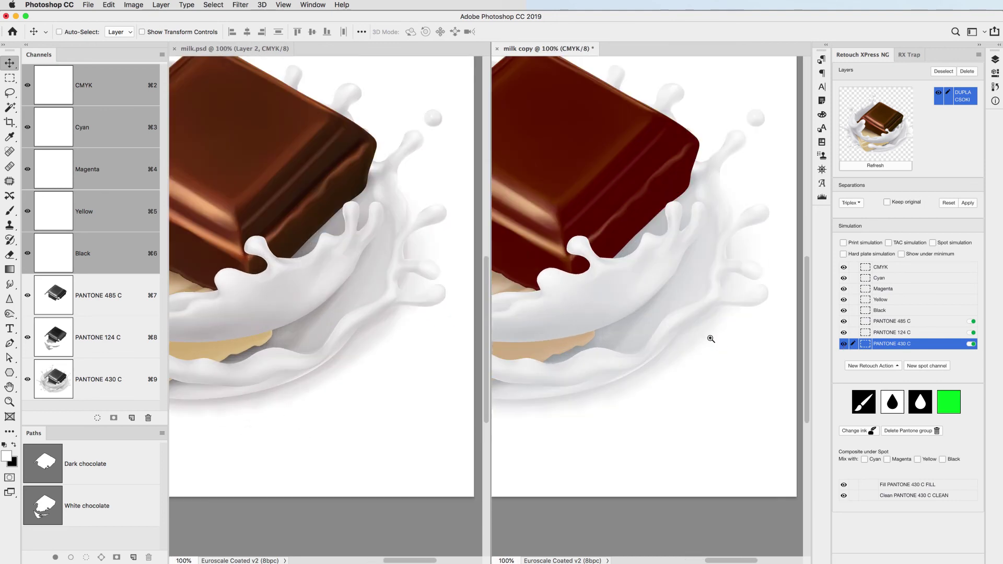
left_click(711, 339, "super")
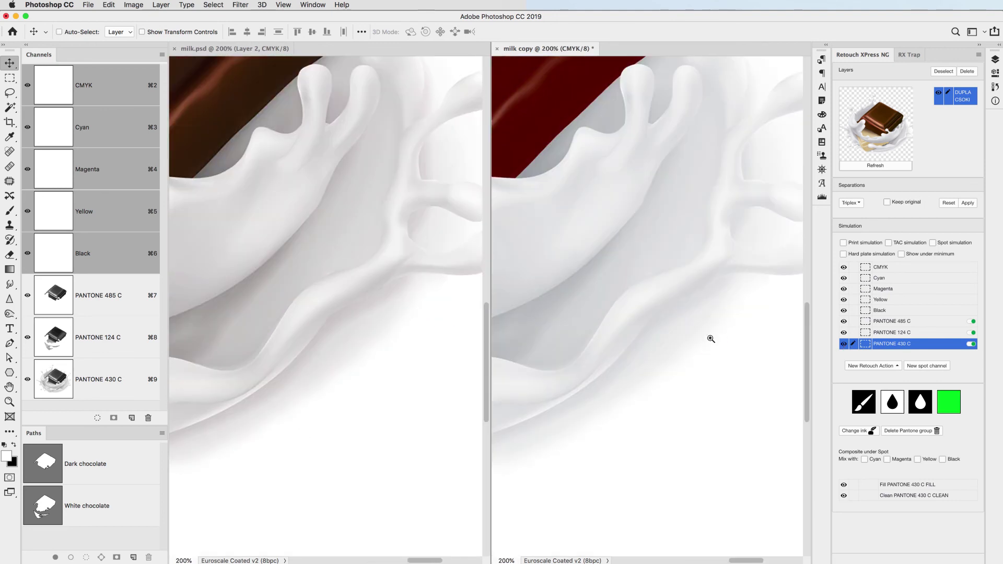
left_click(933, 243)
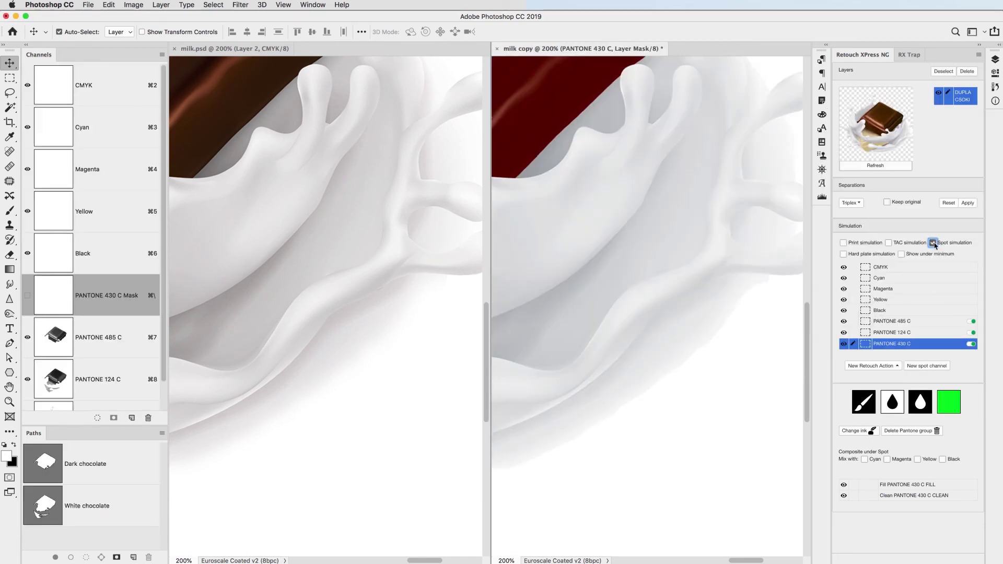